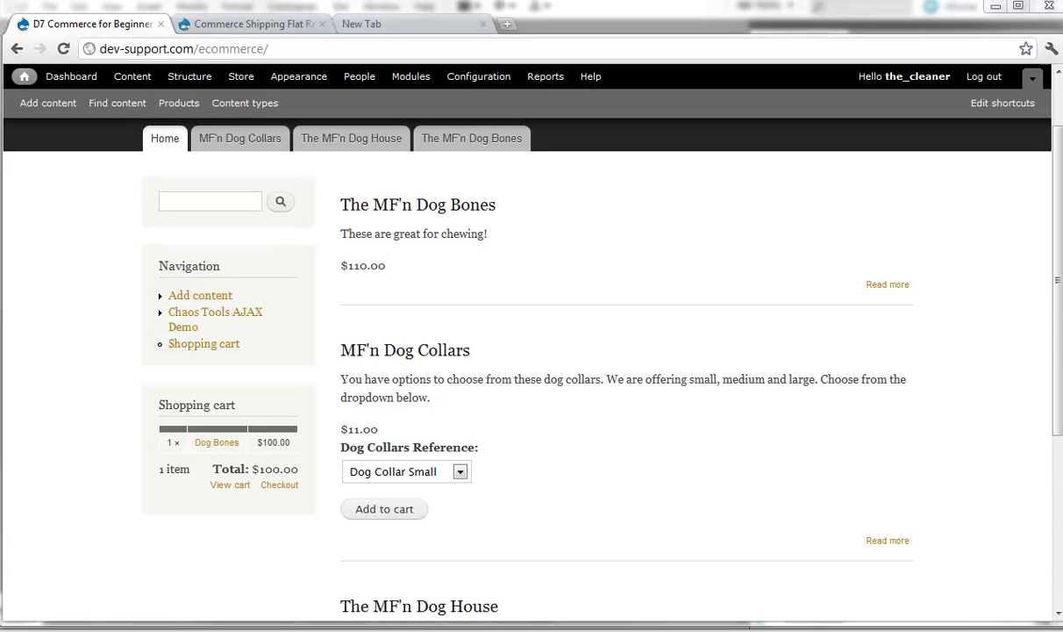
- Review the dog bones description, the Dog Collars Reference label and the $11.00 collar price
{"action": "scroll", "coordinate": [757, 517], "scroll_direction": "up", "scroll_amount": 1}
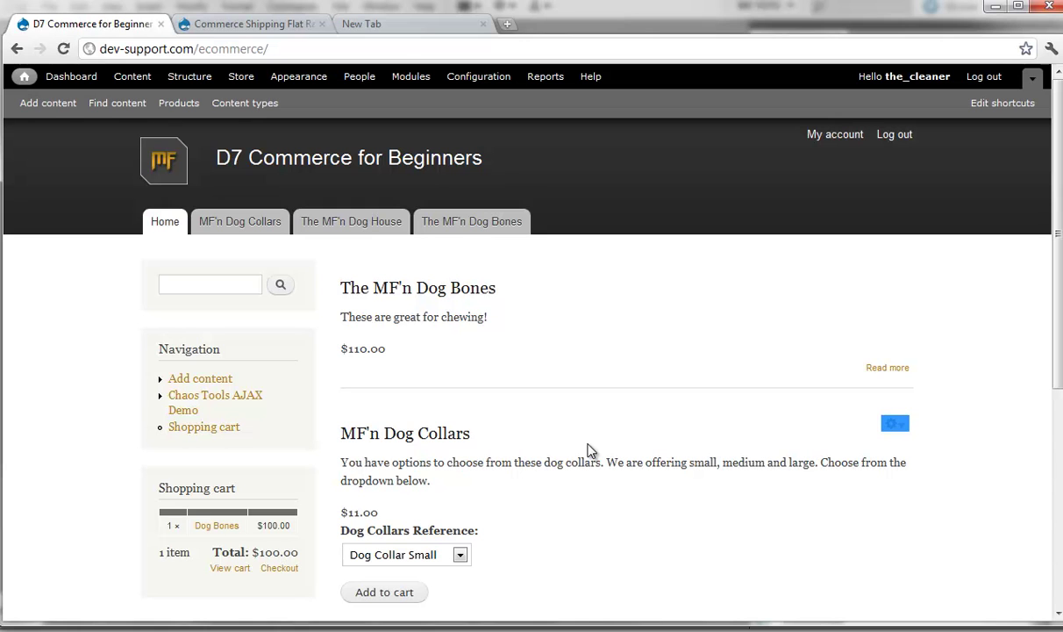
{"action": "left_click_drag", "start_coordinate": [509, 318], "coordinate": [382, 286]}
{"action": "scroll", "coordinate": [434, 372], "scroll_direction": "down", "scroll_amount": 4}
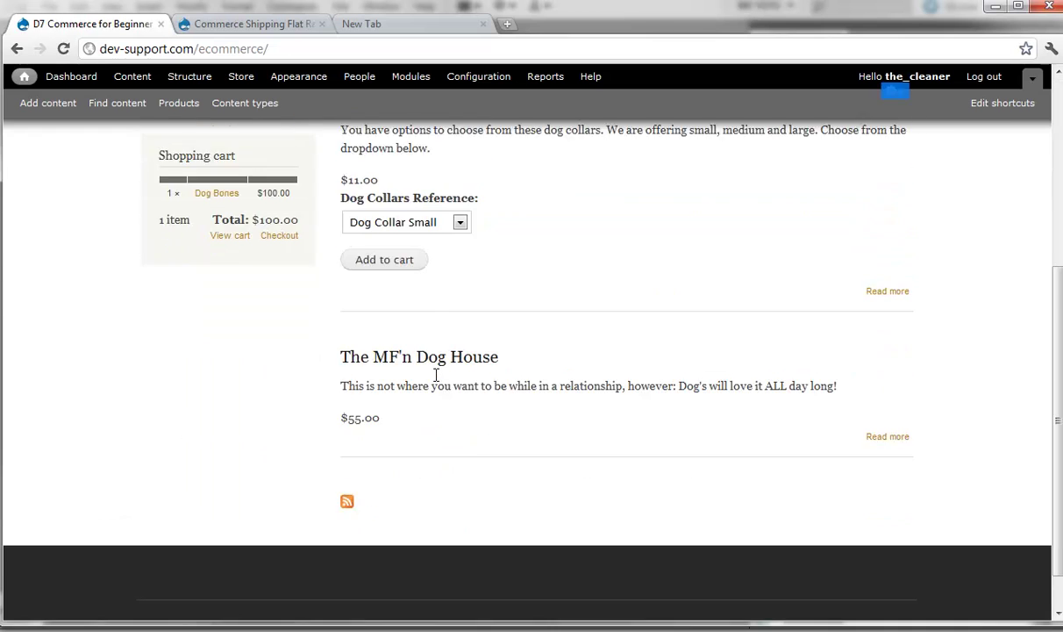
{"action": "scroll", "coordinate": [434, 418], "scroll_direction": "up", "scroll_amount": 2}
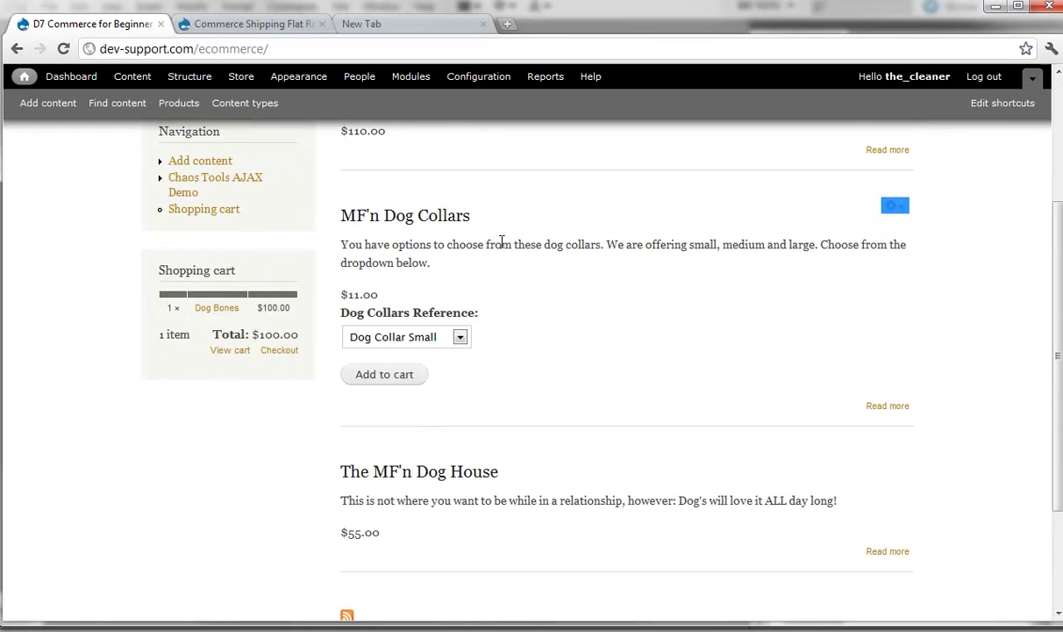
{"action": "scroll", "coordinate": [502, 242], "scroll_direction": "up", "scroll_amount": 2}
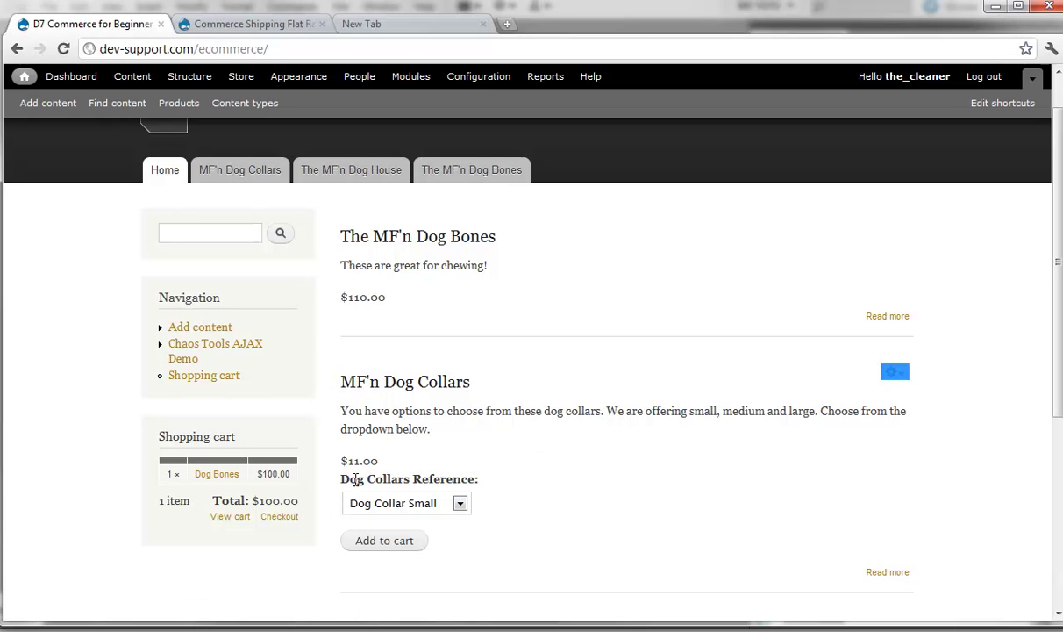
{"action": "left_click_drag", "start_coordinate": [355, 479], "coordinate": [474, 479]}
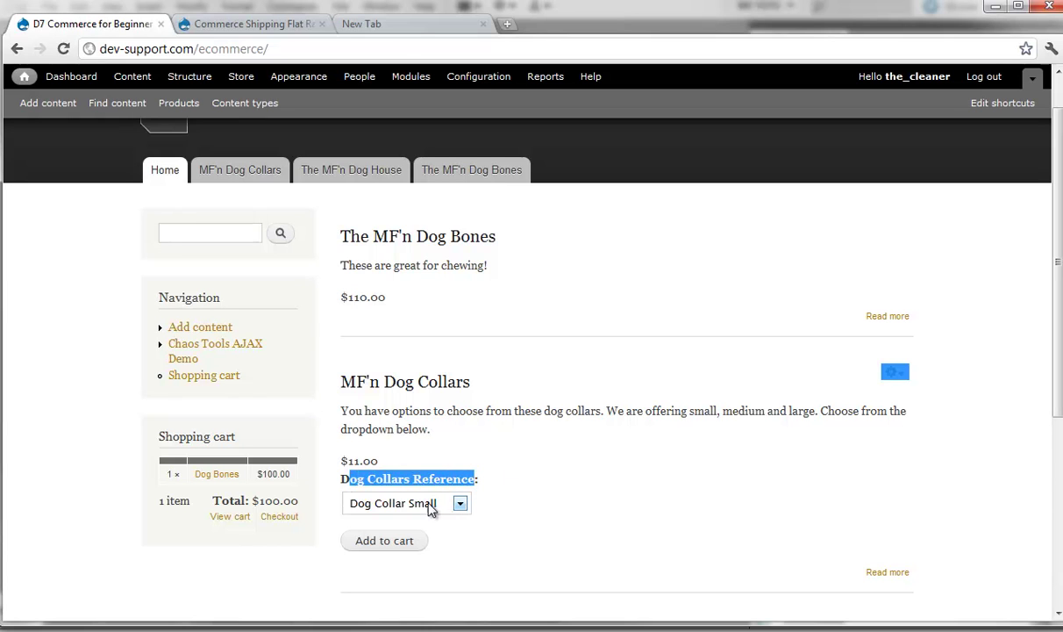
{"action": "left_click", "coordinate": [438, 481]}
{"action": "left_click_drag", "start_coordinate": [378, 460], "coordinate": [340, 461]}
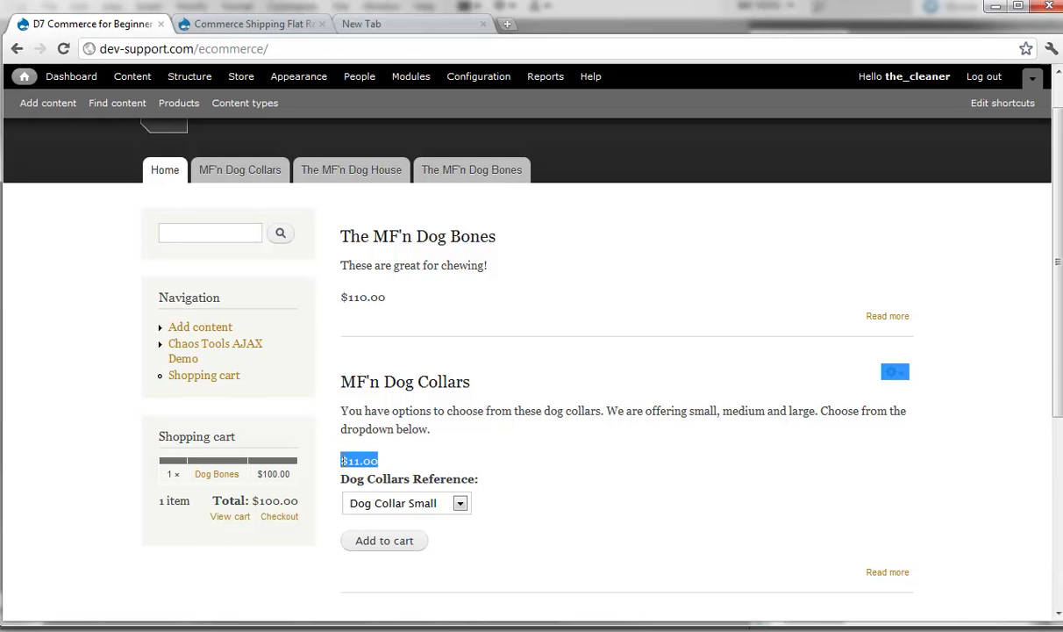
- Choose Dog Collar Large to update the price to $44.00, then open MF'n Dog Collars
{"action": "left_click", "coordinate": [460, 503]}
{"action": "left_click", "coordinate": [404, 549]}
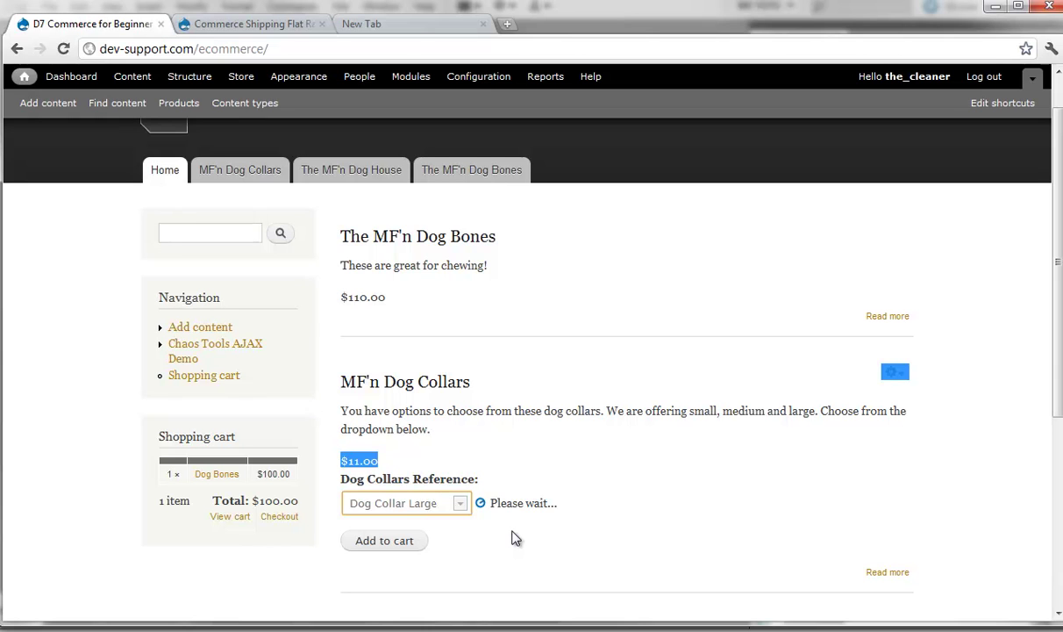
{"action": "left_click_drag", "start_coordinate": [340, 460], "coordinate": [400, 460]}
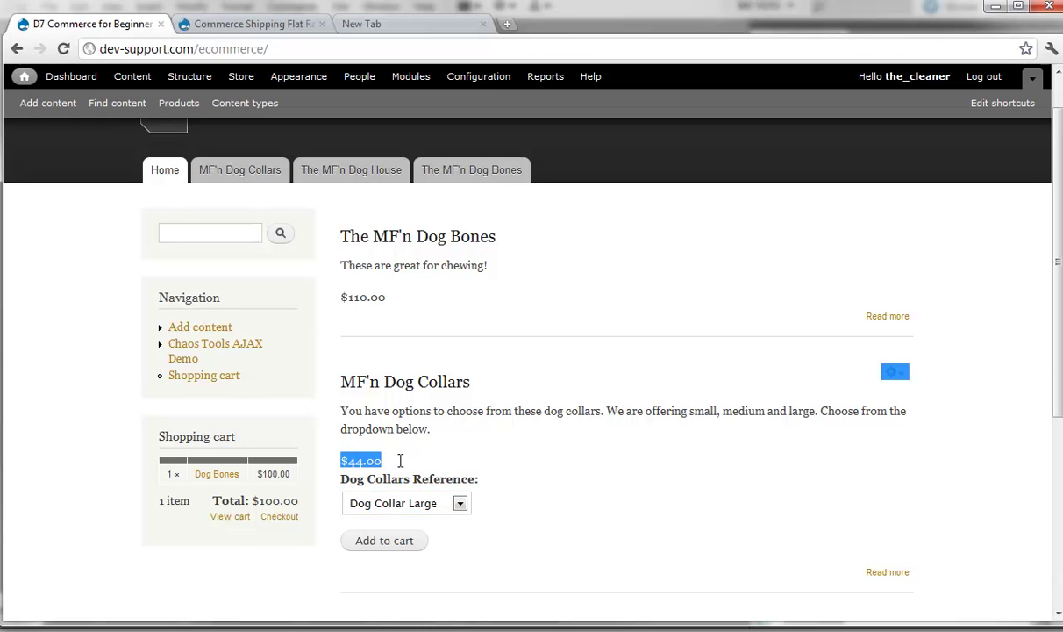
{"action": "left_click", "coordinate": [412, 429]}
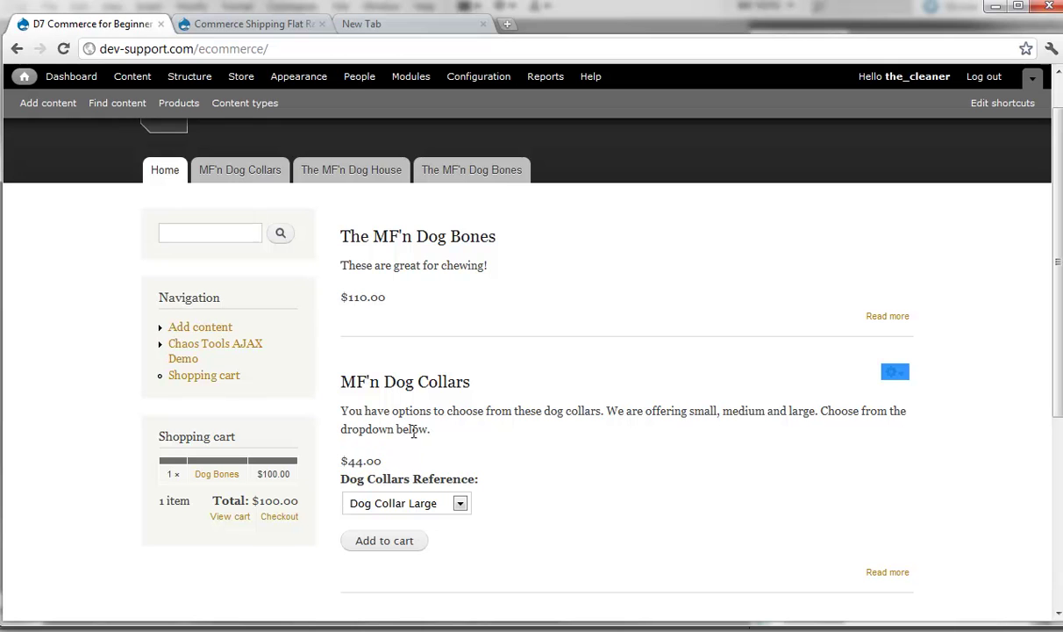
{"action": "left_click", "coordinate": [408, 386]}
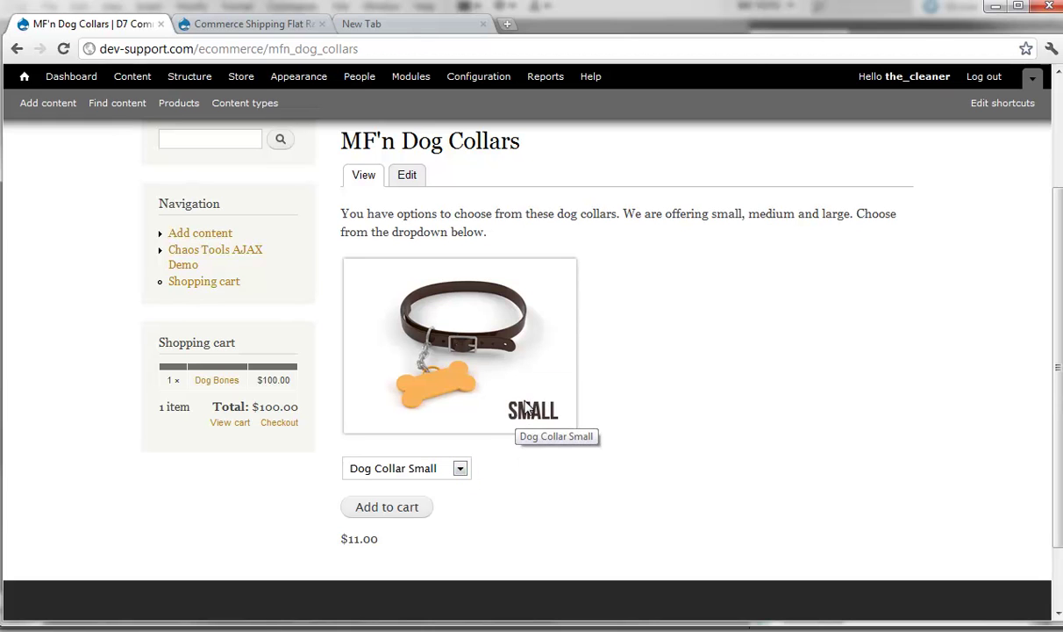
- Switch the product page collar from the $11.00 Small to Medium, showing $22.00
{"action": "left_click_drag", "start_coordinate": [381, 535], "coordinate": [341, 538]}
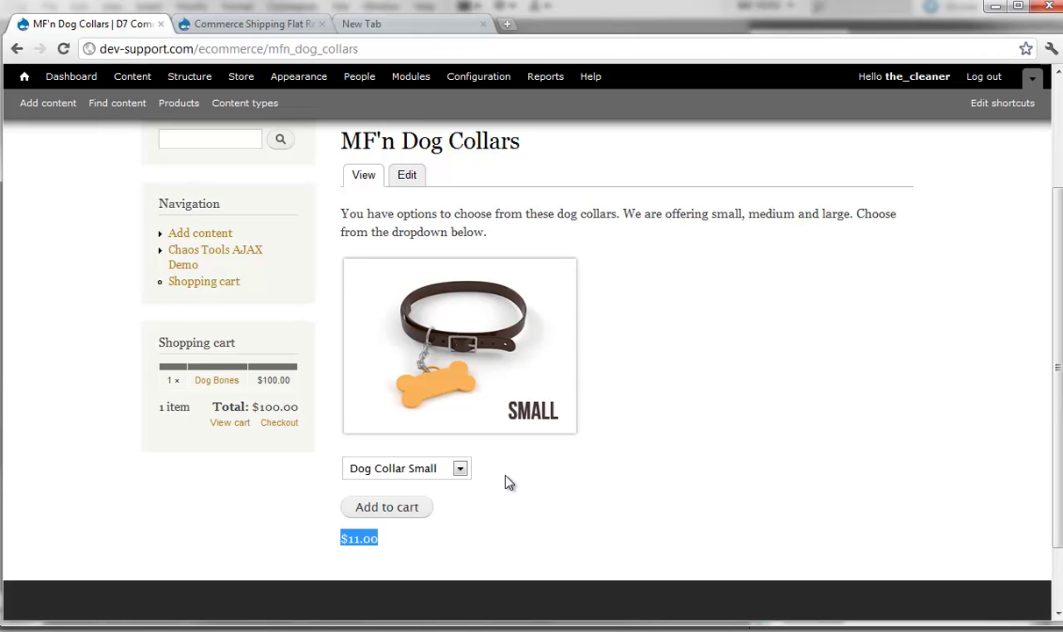
{"action": "left_click", "coordinate": [457, 468]}
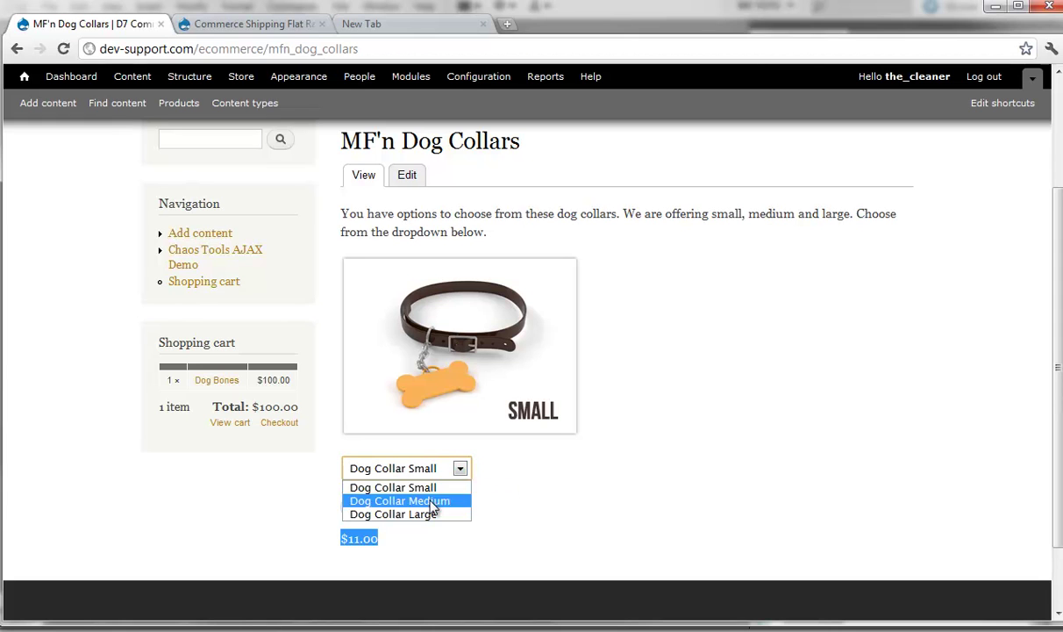
{"action": "left_click", "coordinate": [434, 501]}
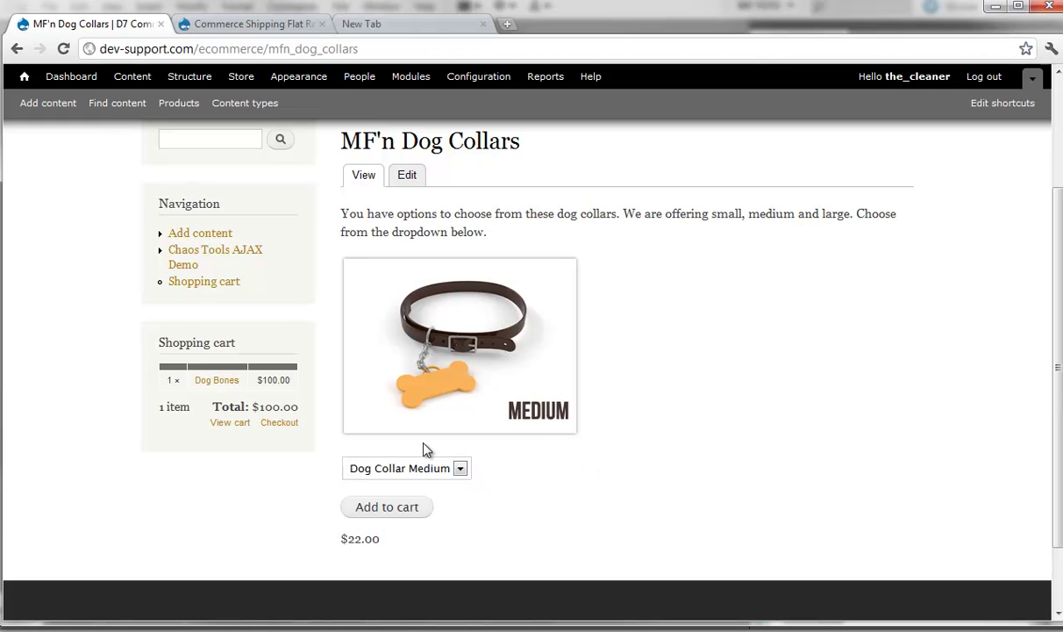
{"action": "left_click_drag", "start_coordinate": [380, 539], "coordinate": [340, 539]}
- Switch the collar to Dog Collar Large and confirm the $44.00 price
{"action": "left_click", "coordinate": [460, 467]}
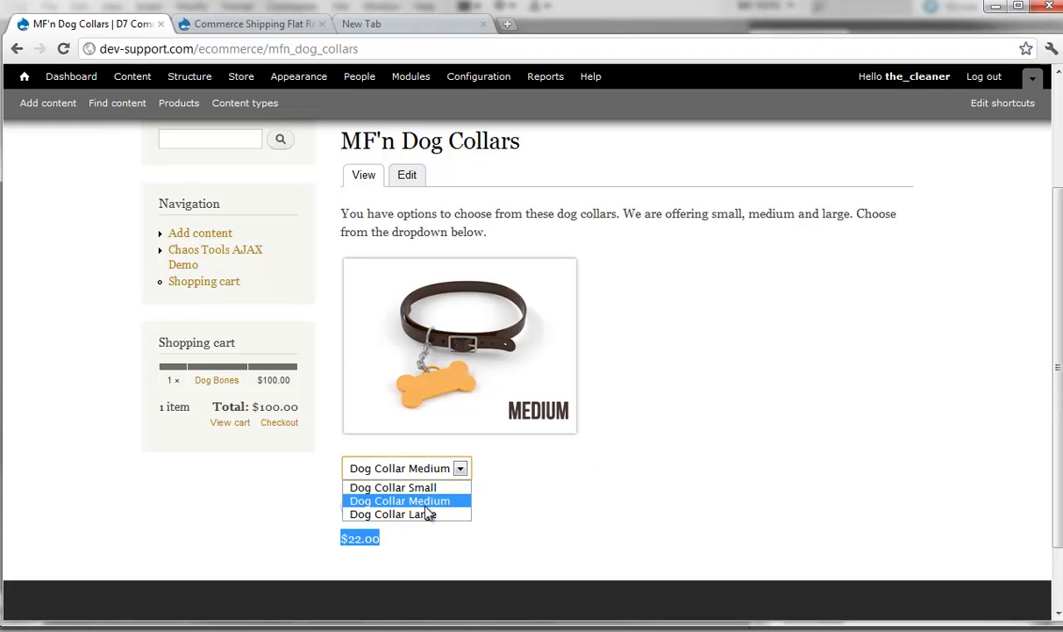
{"action": "left_click", "coordinate": [428, 513]}
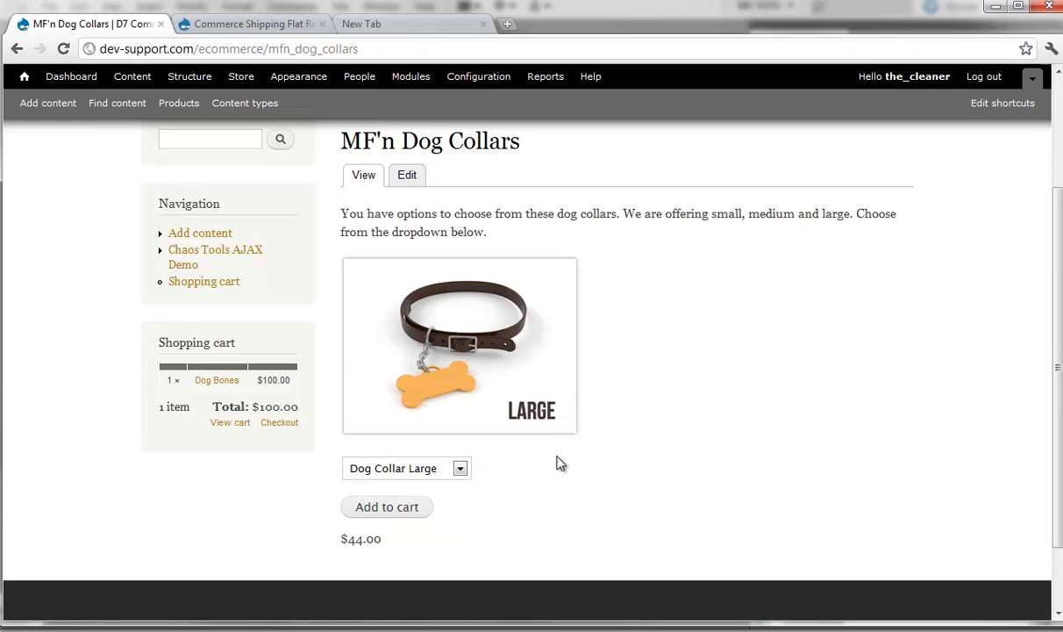
{"action": "left_click_drag", "start_coordinate": [415, 565], "coordinate": [342, 538]}
{"action": "left_click", "coordinate": [650, 522]}
{"action": "scroll", "coordinate": [651, 524], "scroll_direction": "up", "scroll_amount": 2}
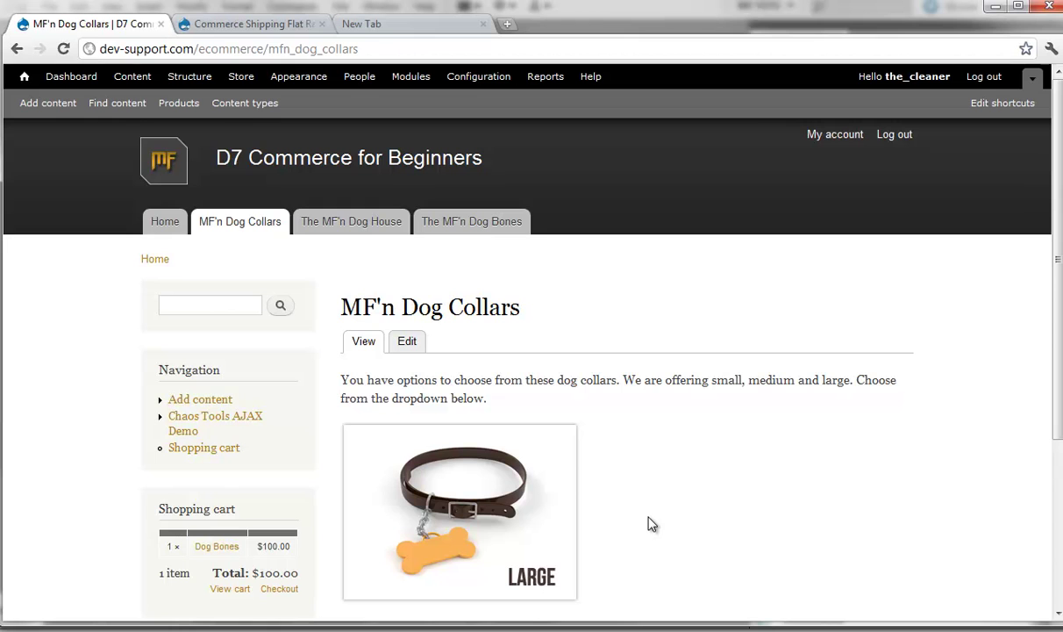
- Go to The MF'n Dog Bones page ($110.00) via home and review its Add new comment form
{"action": "scroll", "coordinate": [651, 523], "scroll_direction": "down", "scroll_amount": 1}
{"action": "left_click", "coordinate": [184, 164]}
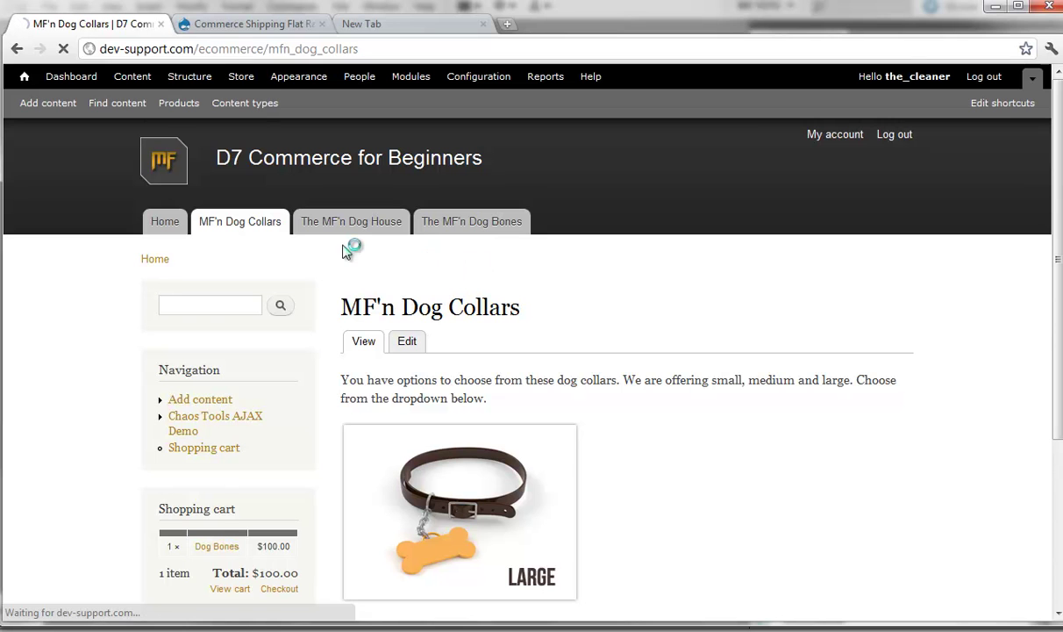
{"action": "left_click", "coordinate": [443, 294]}
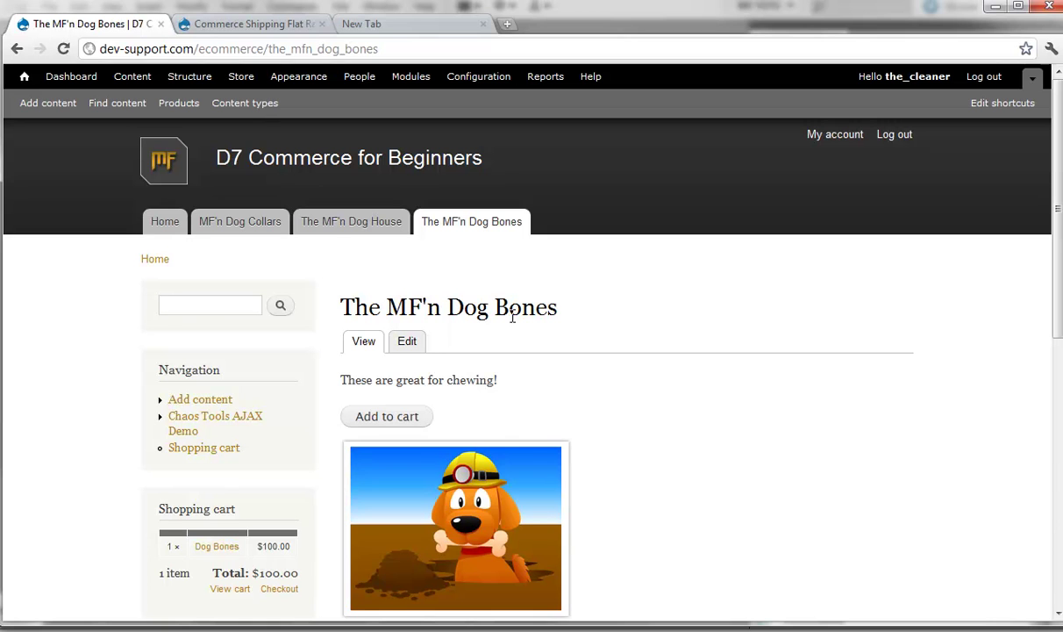
{"action": "scroll", "coordinate": [513, 316], "scroll_direction": "down", "scroll_amount": 4}
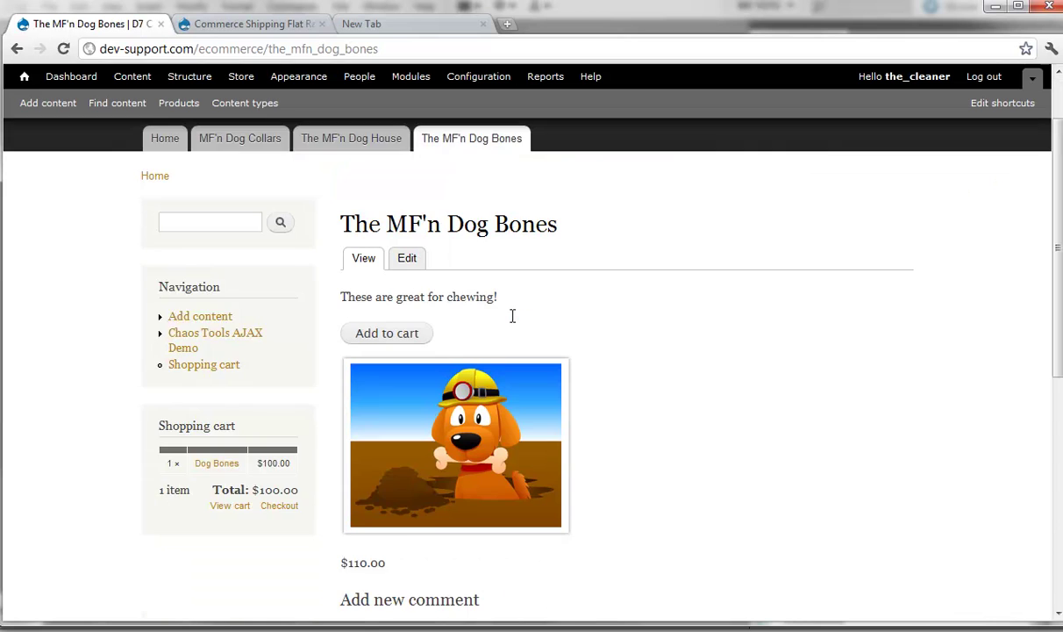
{"action": "scroll", "coordinate": [415, 369], "scroll_direction": "down", "scroll_amount": 2}
{"action": "scroll", "coordinate": [415, 368], "scroll_direction": "up", "scroll_amount": 2}
{"action": "left_click_drag", "start_coordinate": [344, 348], "coordinate": [481, 470]}
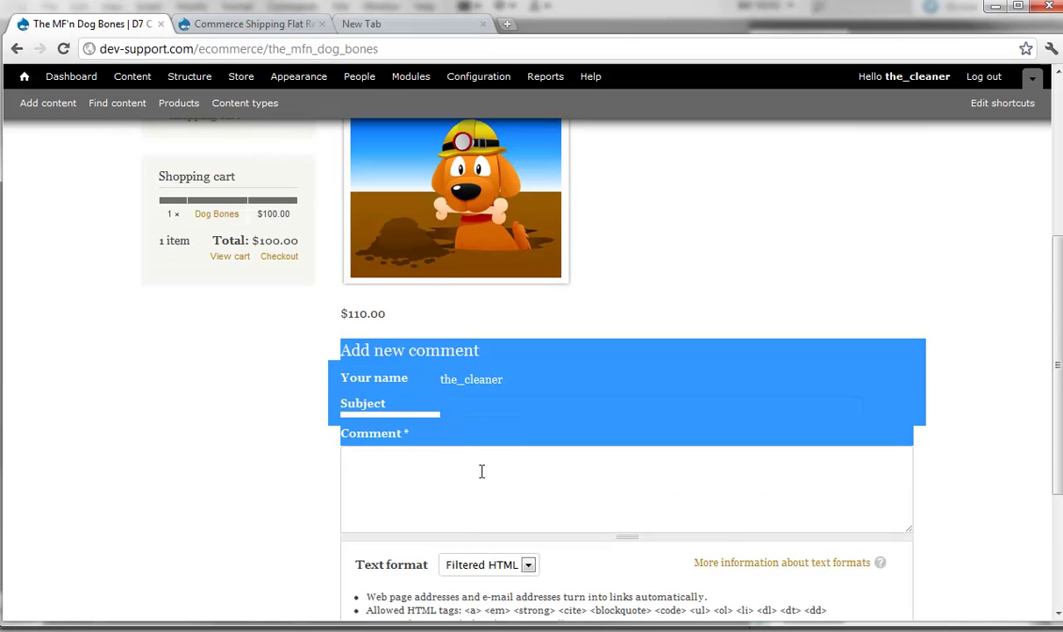
{"action": "scroll", "coordinate": [481, 470], "scroll_direction": "up", "scroll_amount": 4}
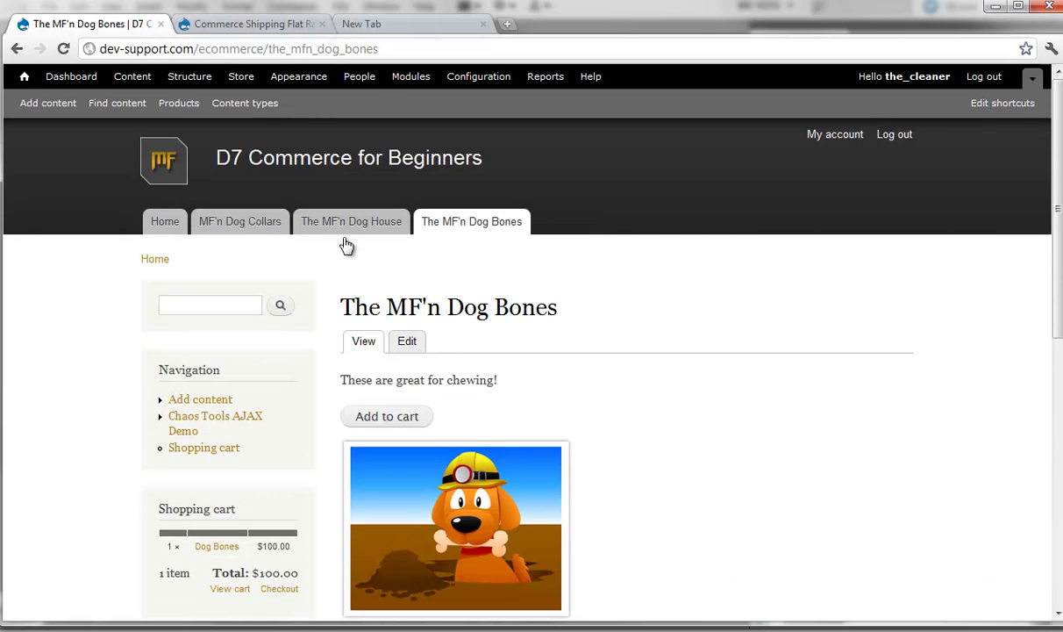
- Open The MF'n Dog House page and check its $55.00 price
{"action": "left_click", "coordinate": [347, 226]}
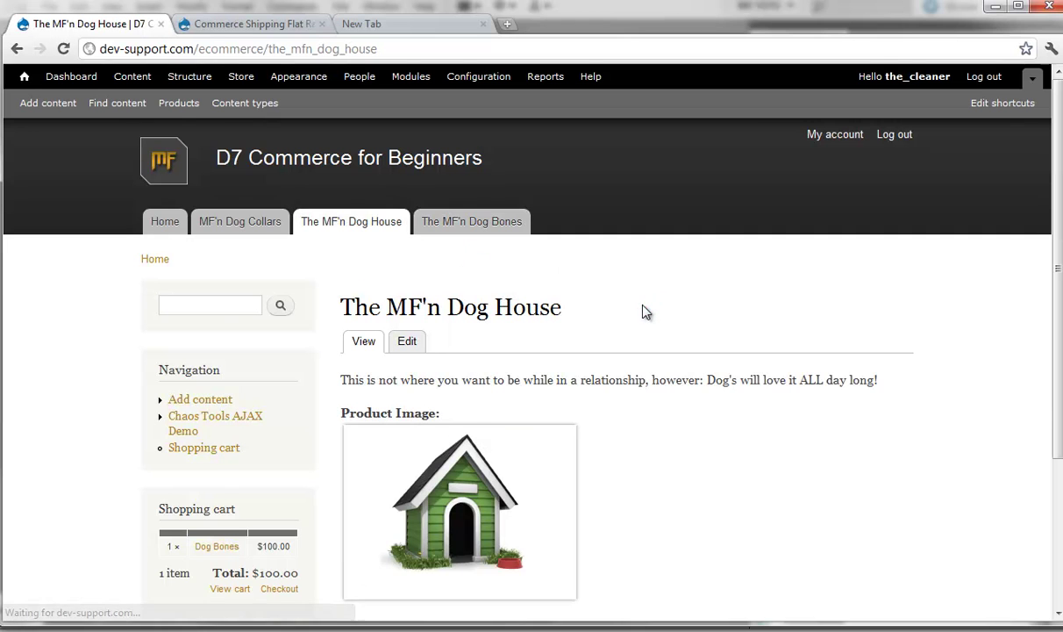
{"action": "scroll", "coordinate": [640, 309], "scroll_direction": "down", "scroll_amount": 2}
{"action": "left_click_drag", "start_coordinate": [392, 515], "coordinate": [340, 498]}
{"action": "left_click", "coordinate": [576, 479]}
{"action": "scroll", "coordinate": [613, 462], "scroll_direction": "up", "scroll_amount": 2}
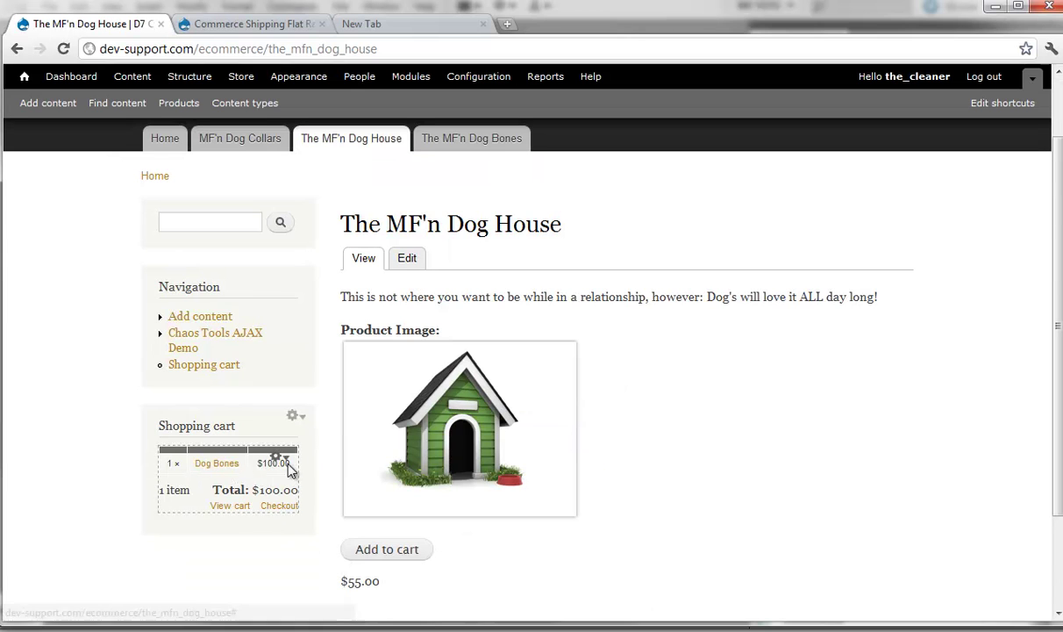
- Remove Dog Bones from the cart and add The MF'n Dog House instead
{"action": "left_click", "coordinate": [244, 518]}
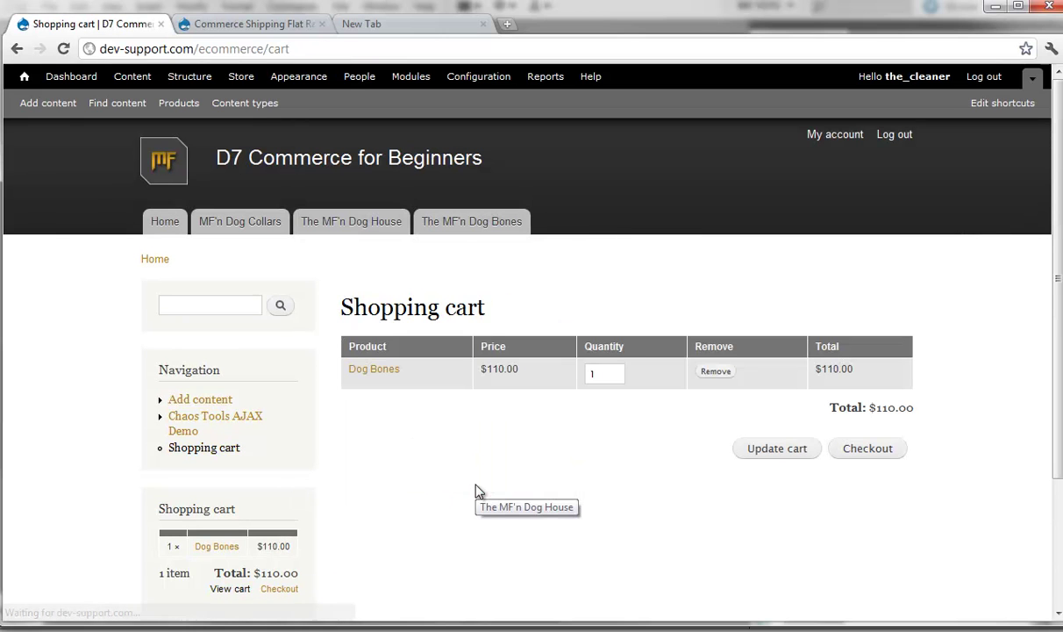
{"action": "left_click", "coordinate": [719, 376]}
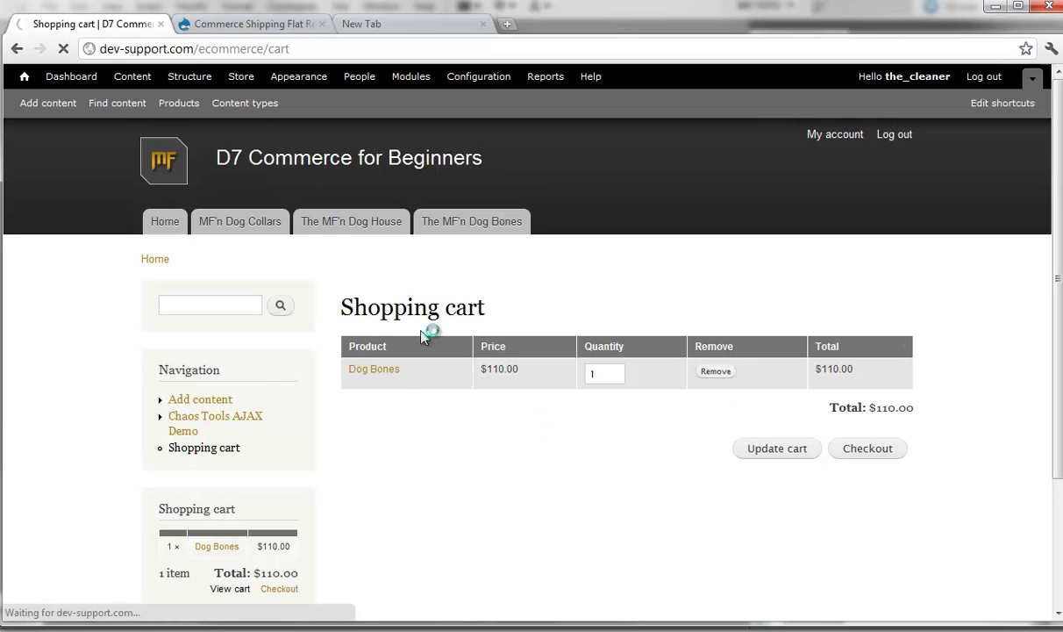
{"action": "left_click", "coordinate": [356, 220]}
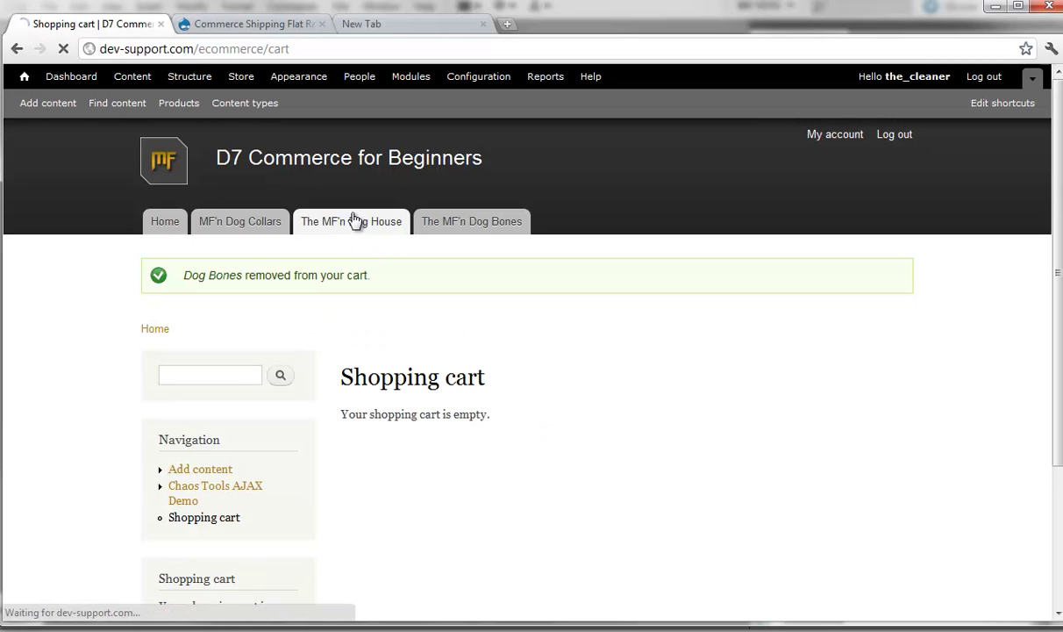
{"action": "scroll", "coordinate": [487, 422], "scroll_direction": "down", "scroll_amount": 3}
{"action": "left_click", "coordinate": [401, 471]}
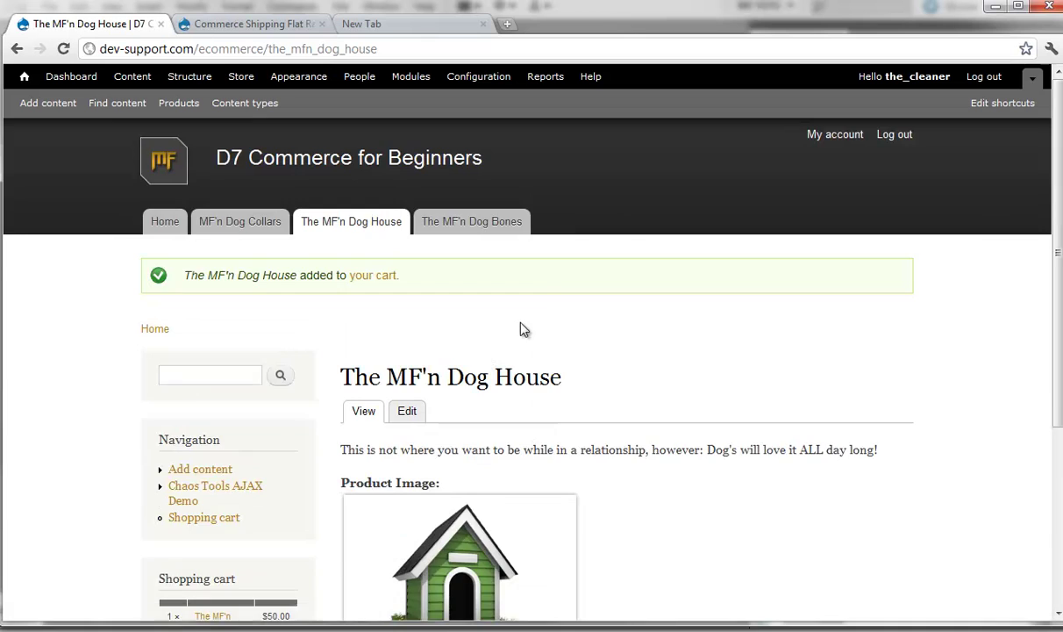
{"action": "scroll", "coordinate": [520, 329], "scroll_direction": "down", "scroll_amount": 3}
- Open the cart and verify The MF'n Dog House at $55.00 with a $55.00 total
{"action": "left_click", "coordinate": [233, 507]}
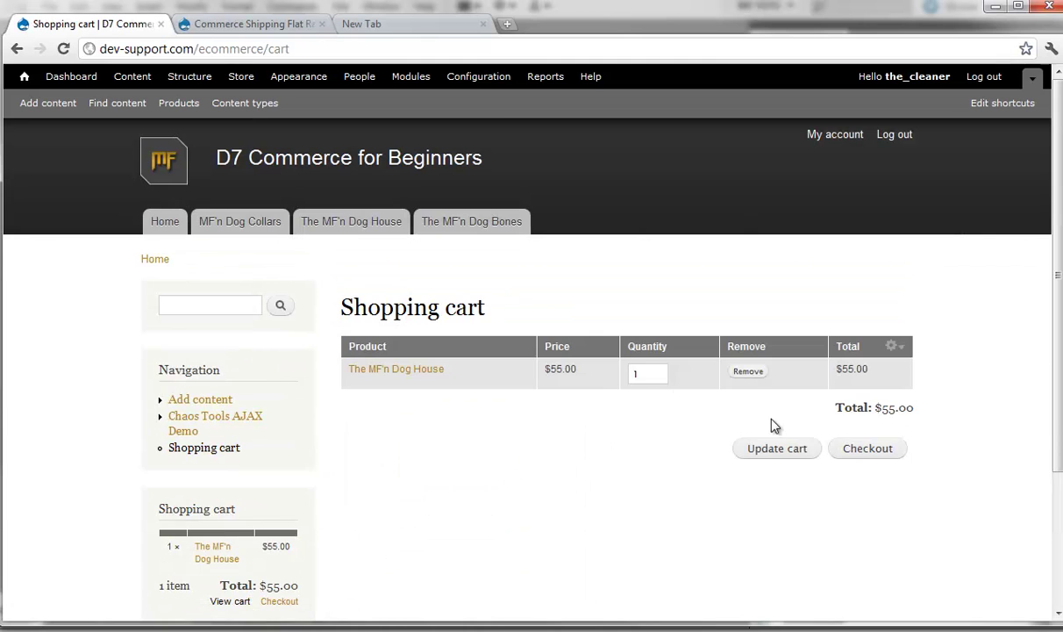
{"action": "left_click_drag", "start_coordinate": [551, 369], "coordinate": [565, 369]}
{"action": "left_click_drag", "start_coordinate": [915, 406], "coordinate": [882, 407]}
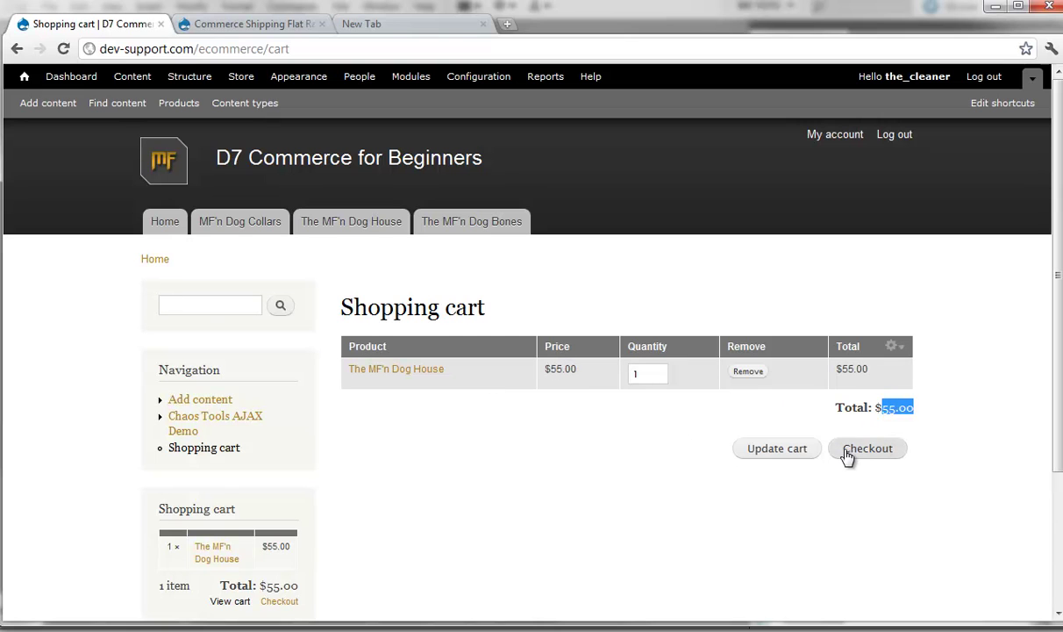
{"action": "left_click", "coordinate": [890, 413]}
{"action": "left_click_drag", "start_coordinate": [882, 408], "coordinate": [913, 412]}
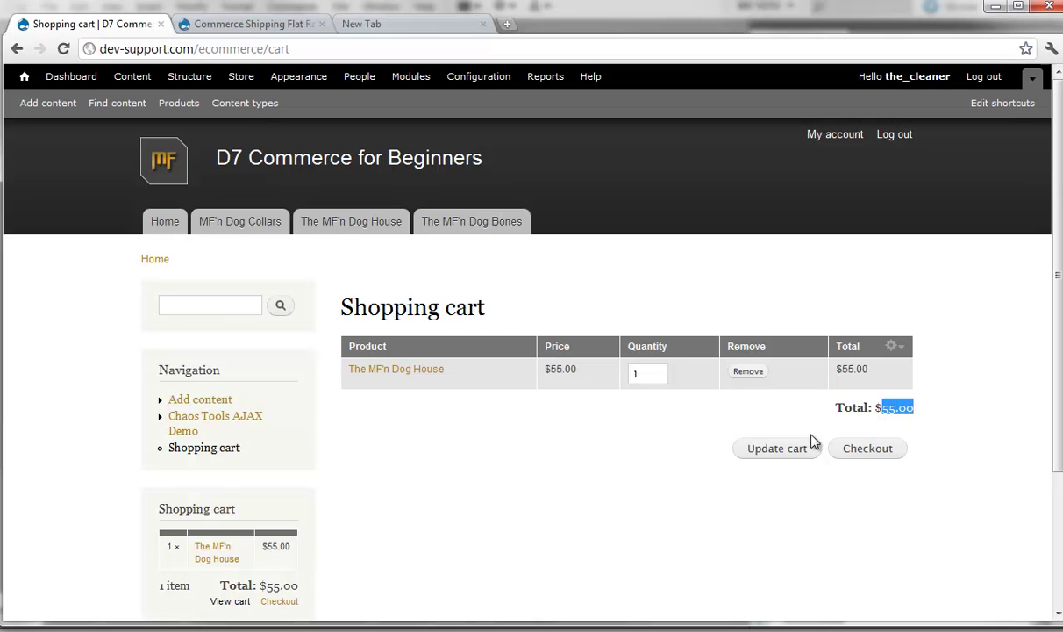
- Proceed to checkout and review the Your Tax Rate by state line and order totals
{"action": "left_click", "coordinate": [859, 451]}
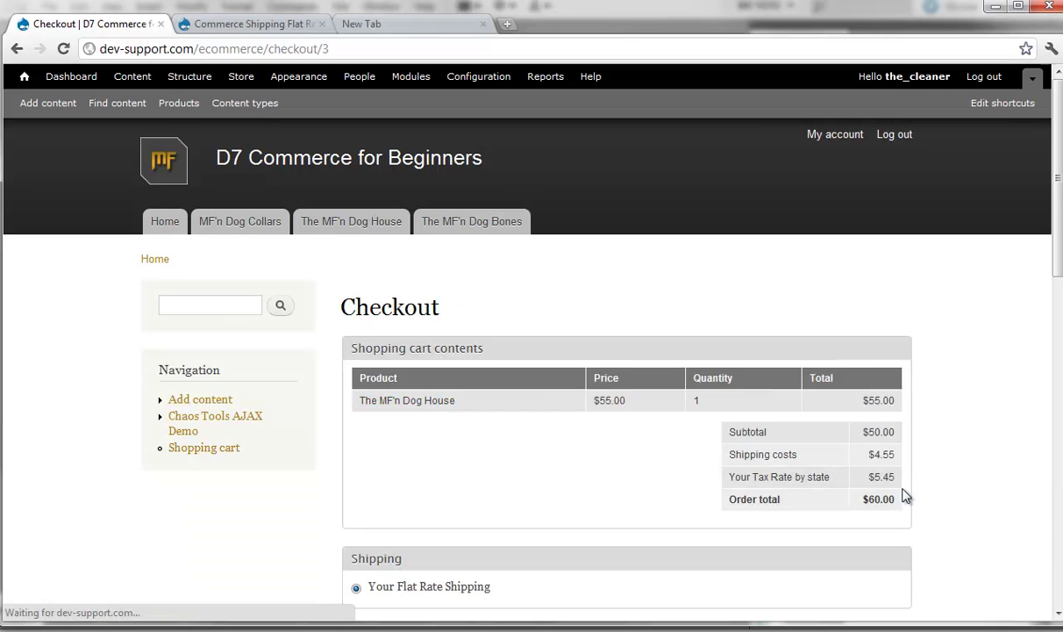
{"action": "scroll", "coordinate": [906, 495], "scroll_direction": "down", "scroll_amount": 1}
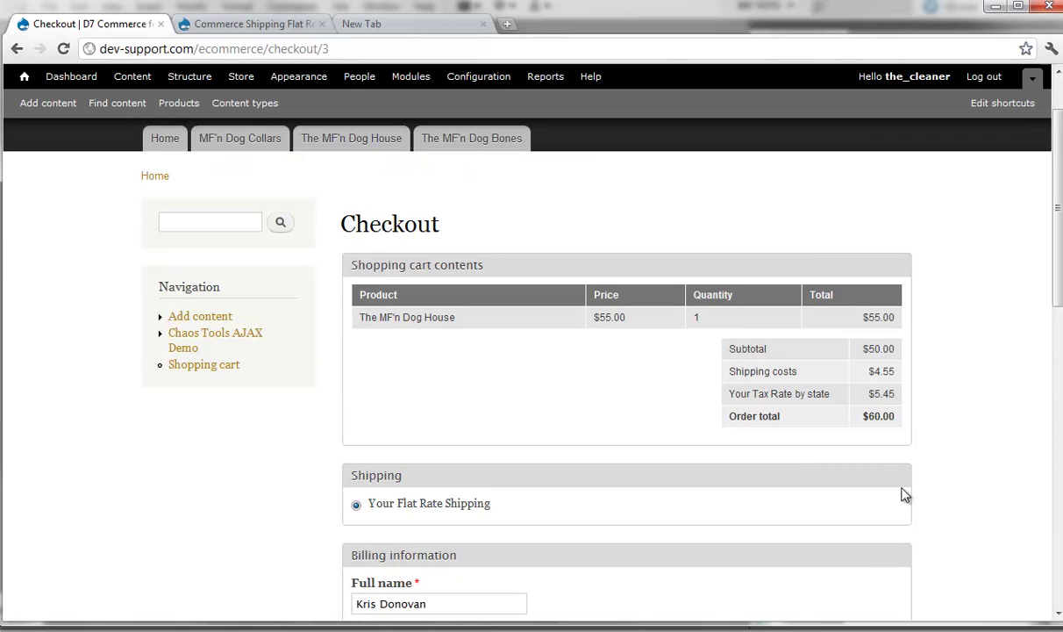
{"action": "left_click_drag", "start_coordinate": [827, 393], "coordinate": [725, 393]}
{"action": "left_click_drag", "start_coordinate": [796, 371], "coordinate": [727, 349]}
{"action": "scroll", "coordinate": [866, 372], "scroll_direction": "down", "scroll_amount": 2}
{"action": "left_click", "coordinate": [936, 384]}
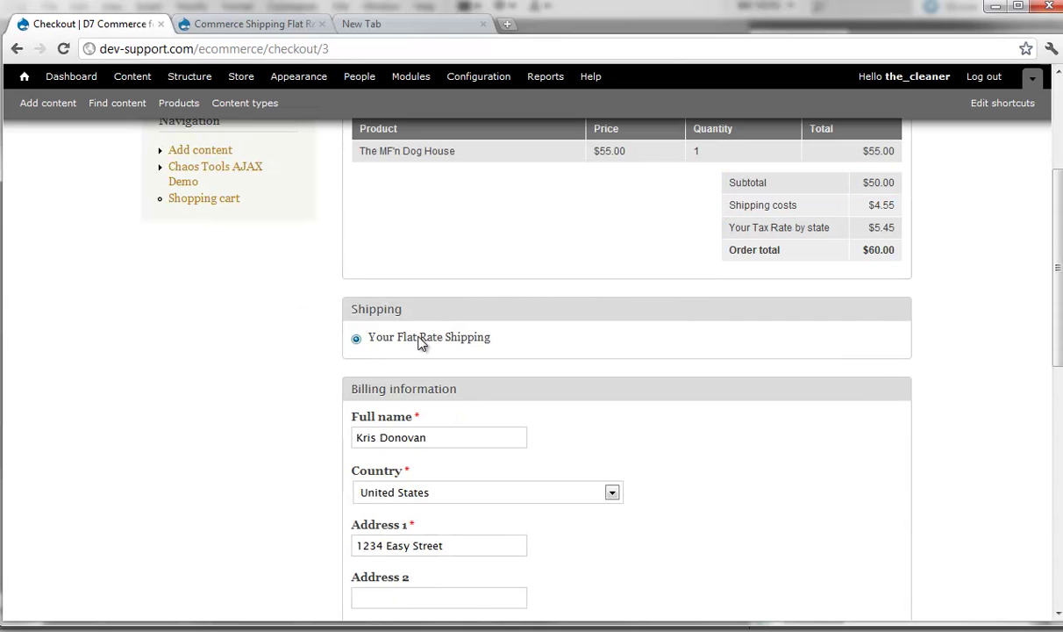
- Scroll through billing and shipping info, then review $4.55 shipping, $5.45 tax, $60.00 total
{"action": "scroll", "coordinate": [308, 367], "scroll_direction": "down", "scroll_amount": 2}
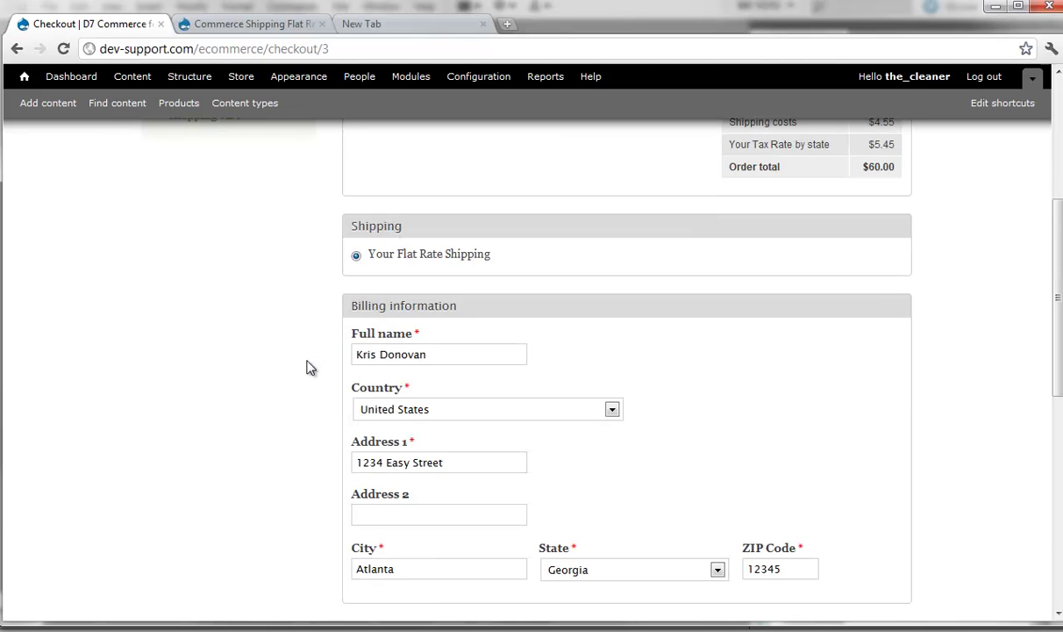
{"action": "scroll", "coordinate": [334, 266], "scroll_direction": "down", "scroll_amount": 1}
{"action": "scroll", "coordinate": [334, 265], "scroll_direction": "down", "scroll_amount": 2}
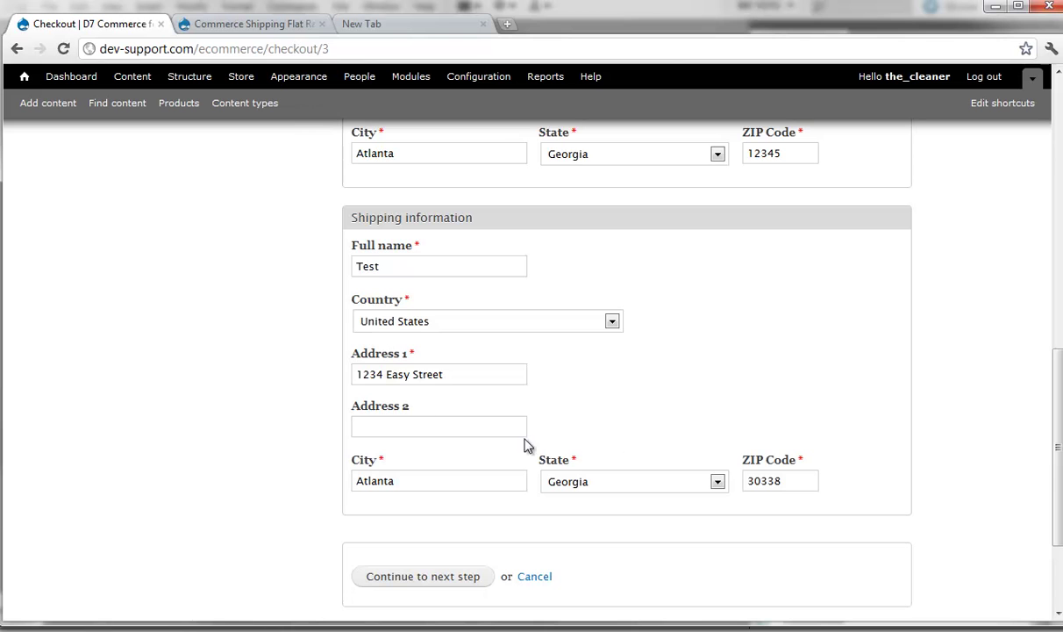
{"action": "scroll", "coordinate": [524, 268], "scroll_direction": "down", "scroll_amount": 1}
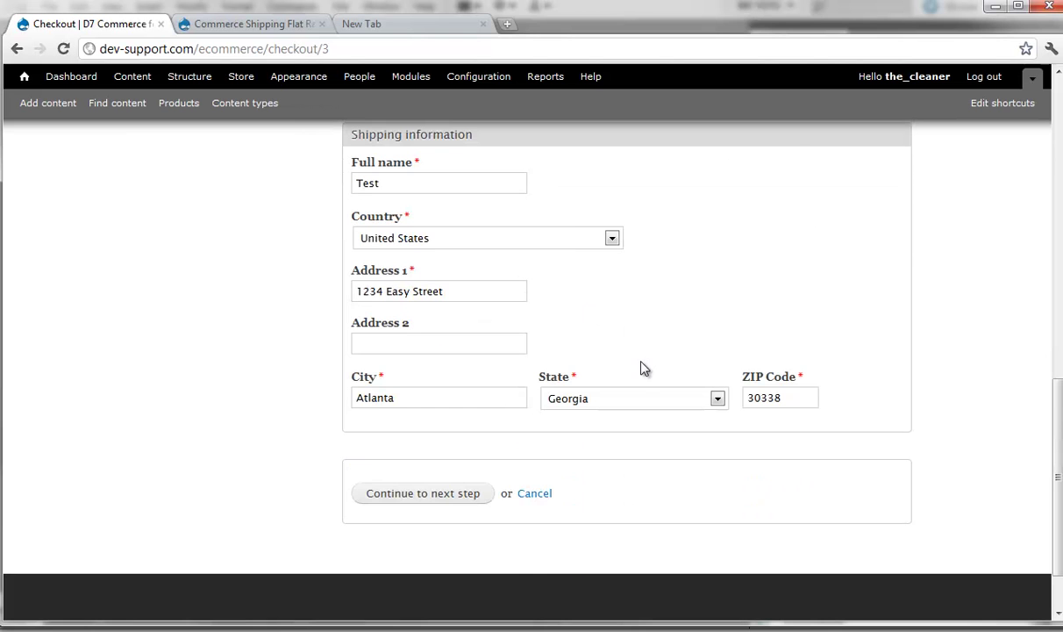
{"action": "scroll", "coordinate": [644, 368], "scroll_direction": "up", "scroll_amount": 2}
{"action": "scroll", "coordinate": [644, 370], "scroll_direction": "up", "scroll_amount": 6}
{"action": "left_click_drag", "start_coordinate": [896, 333], "coordinate": [726, 261]}
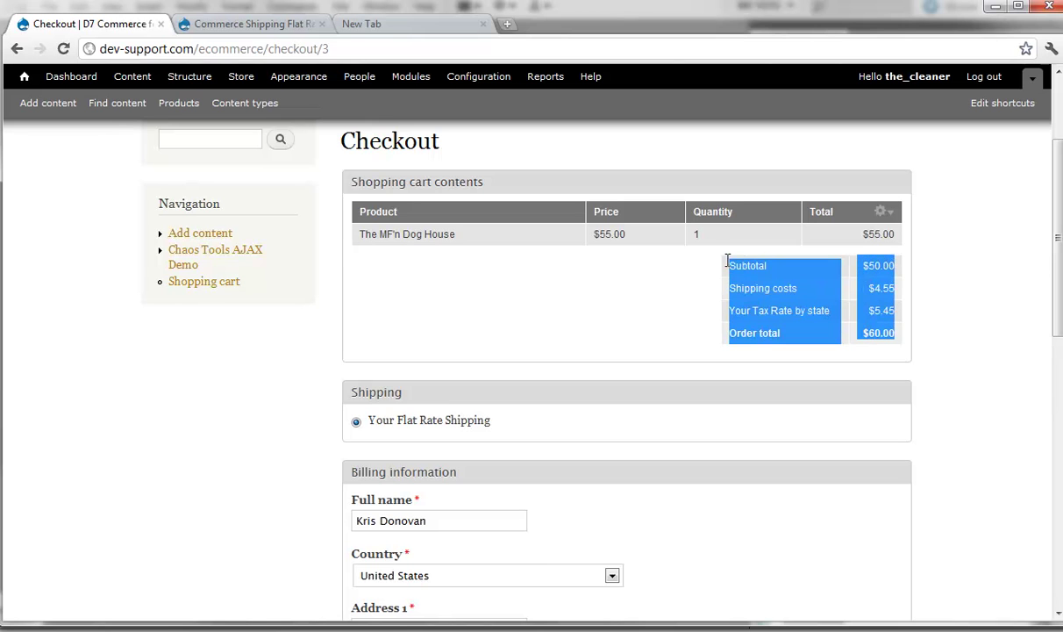
{"action": "left_click", "coordinate": [652, 303]}
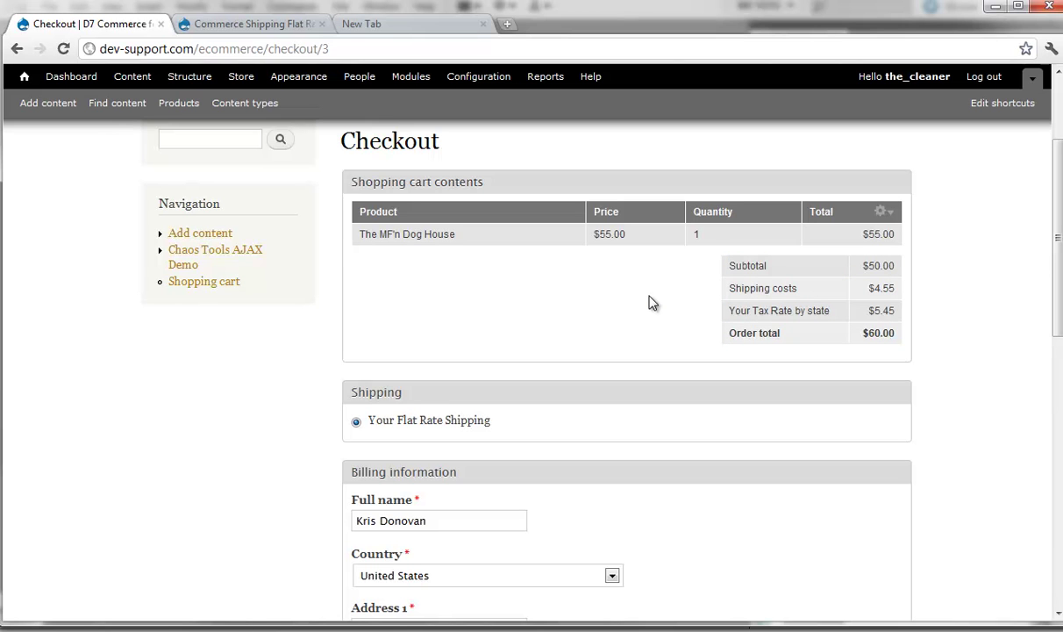